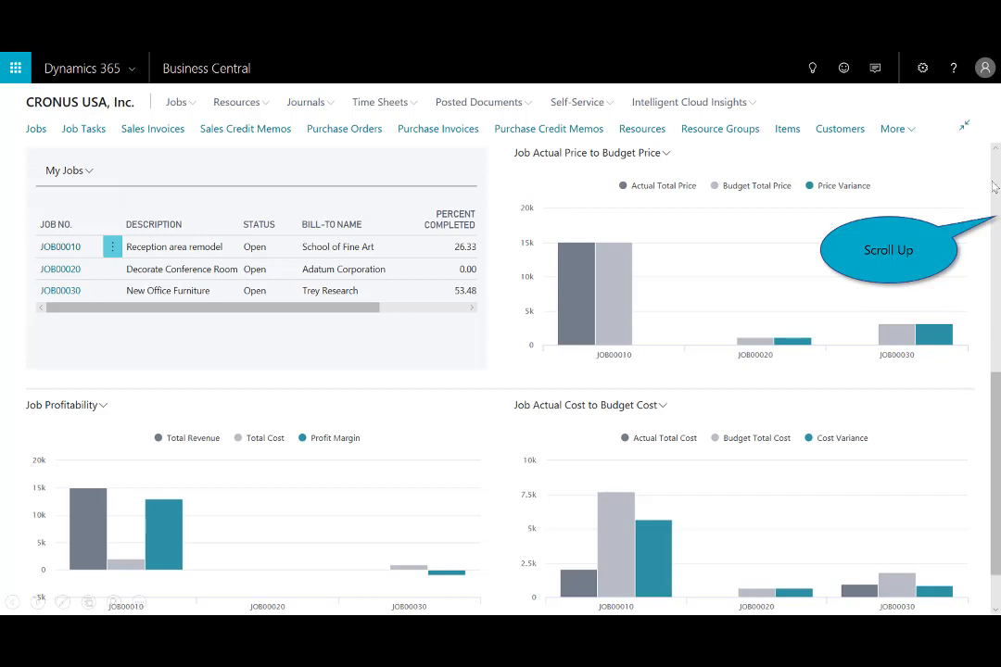
Step: Start a new job based on an existing one, with number J00010 and description New Office Remodel, and proceed to copying job tasks
{"action": "scroll", "coordinate": [992, 188], "scroll_direction": "up", "scroll_amount": 5}
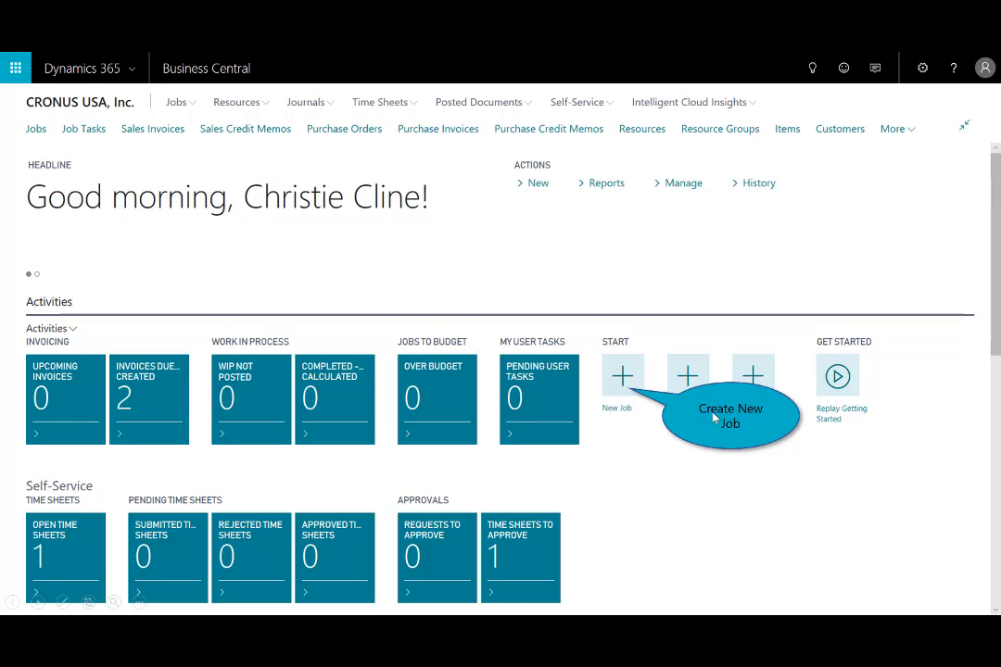
{"action": "left_click", "coordinate": [620, 380]}
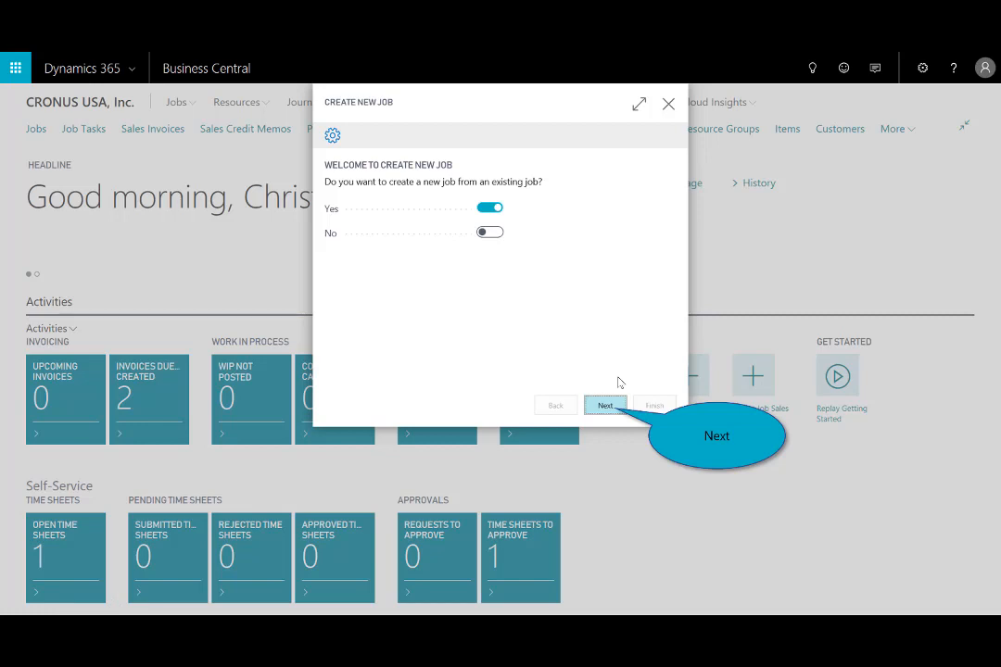
{"action": "left_click", "coordinate": [605, 407]}
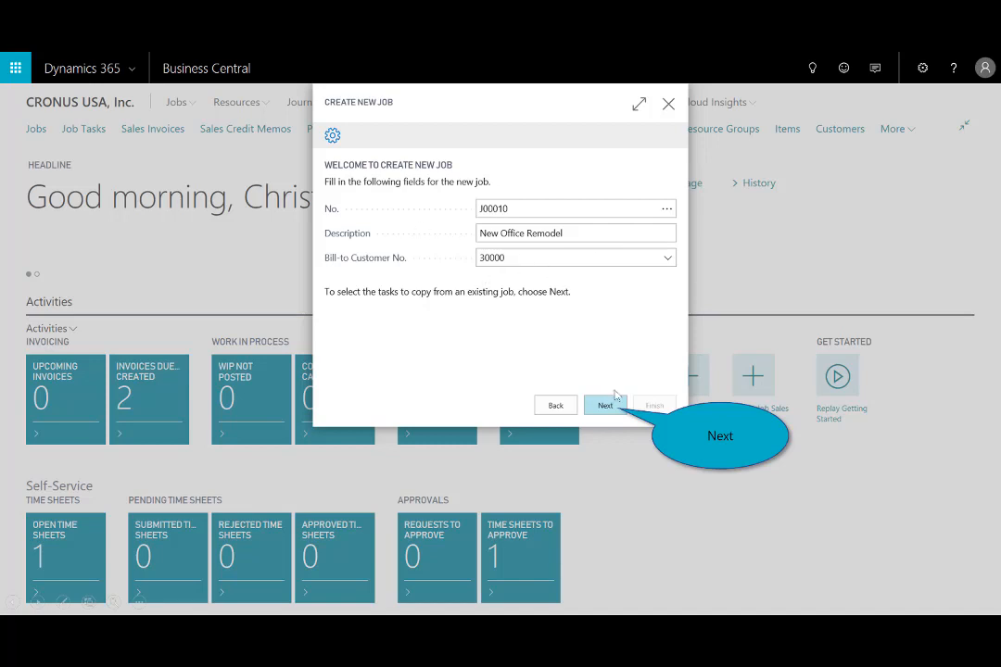
{"action": "left_click", "coordinate": [605, 406]}
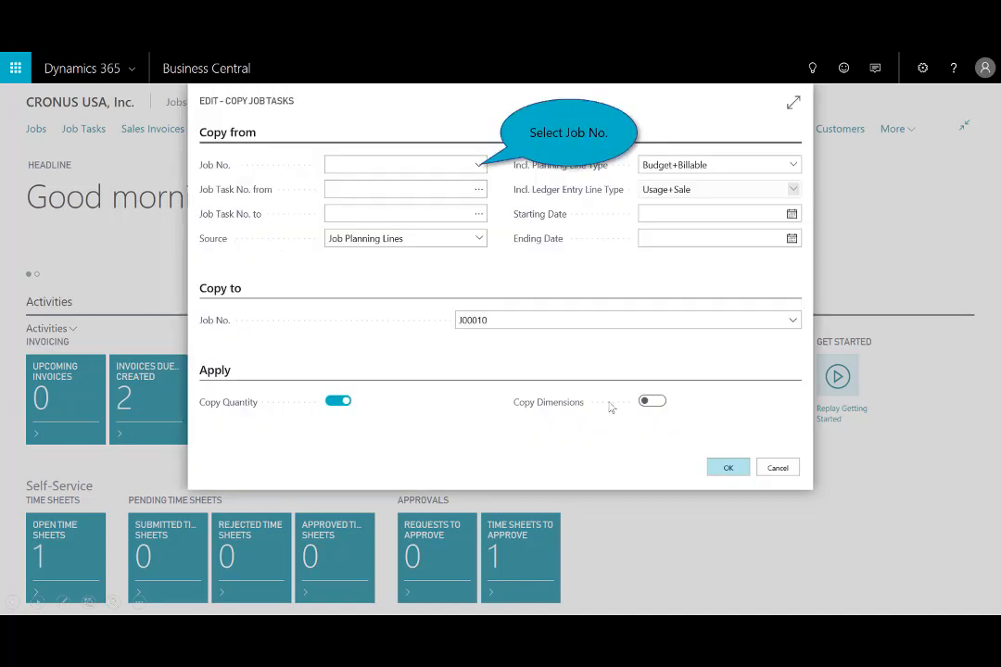
Step: Copy all job tasks from JOB00010 (Reception area remodel) into J00010 and finish creating the job
{"action": "left_click", "coordinate": [479, 167]}
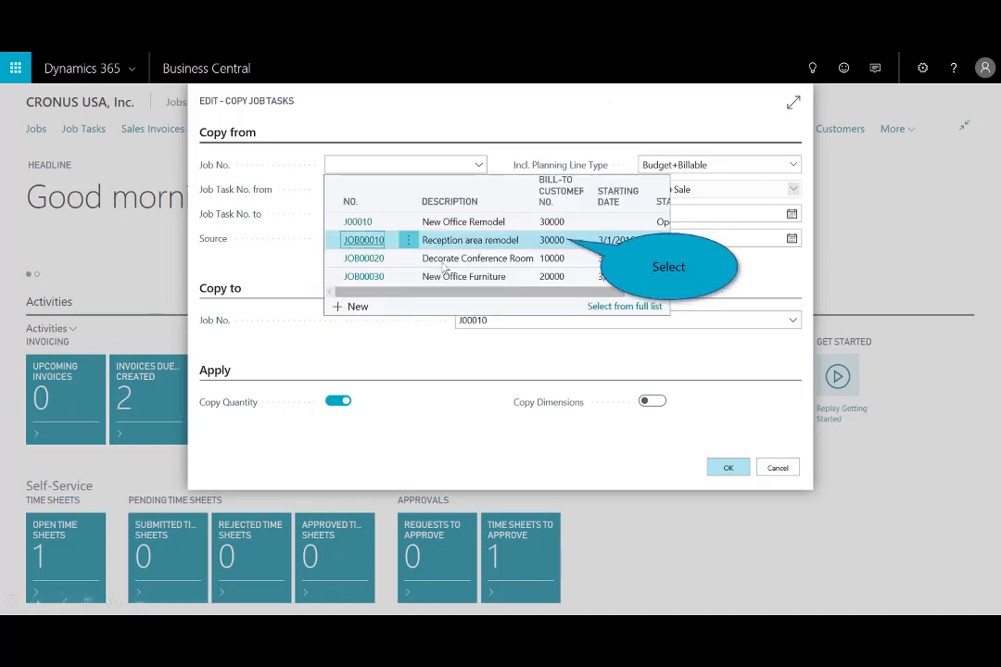
{"action": "left_click", "coordinate": [506, 249]}
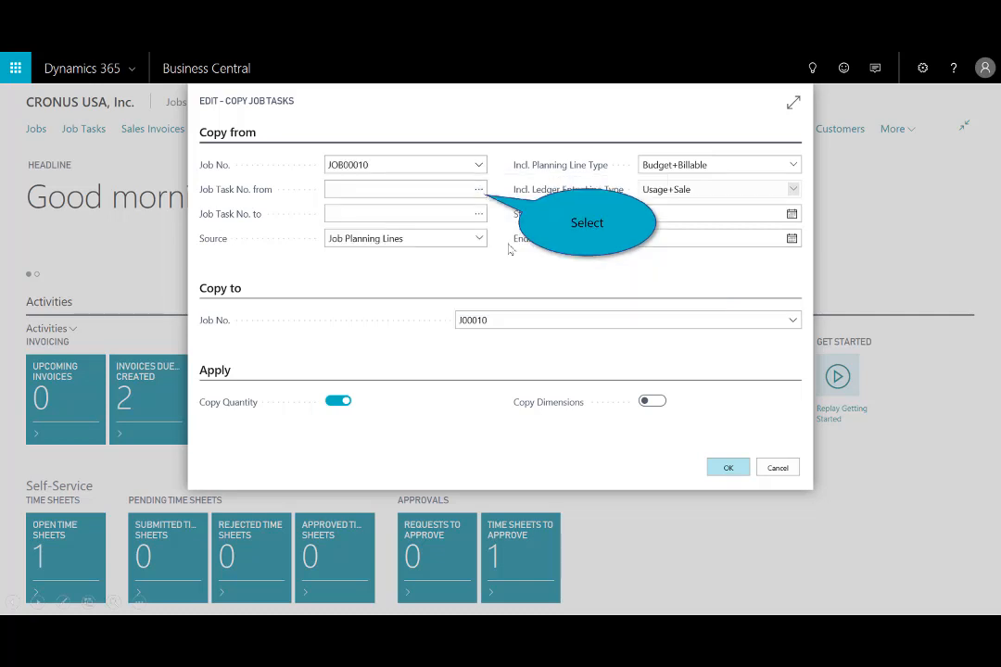
{"action": "left_click", "coordinate": [479, 190]}
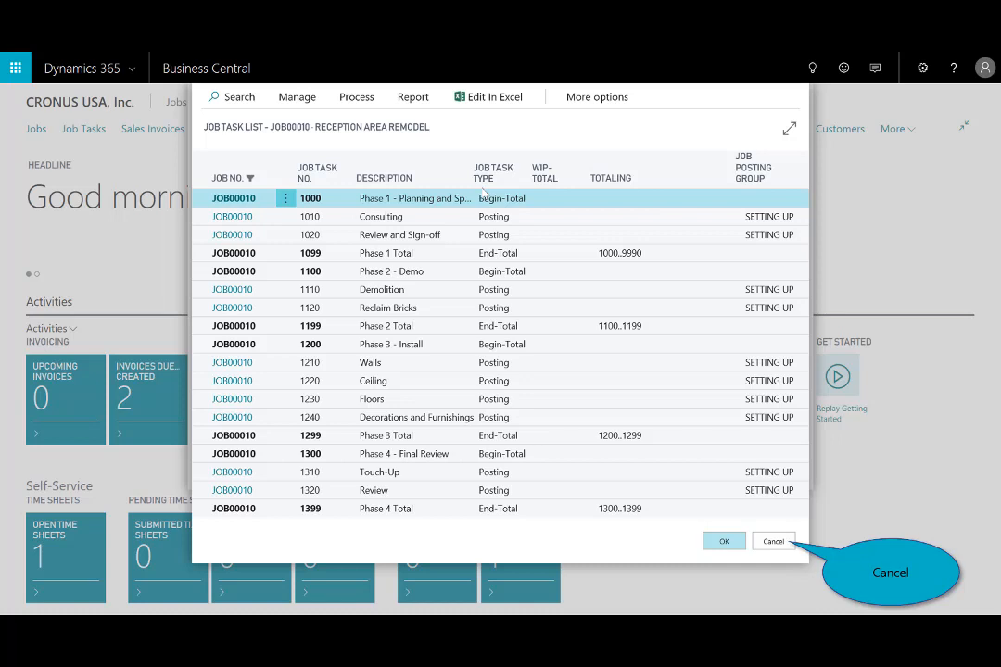
{"action": "left_click", "coordinate": [790, 543]}
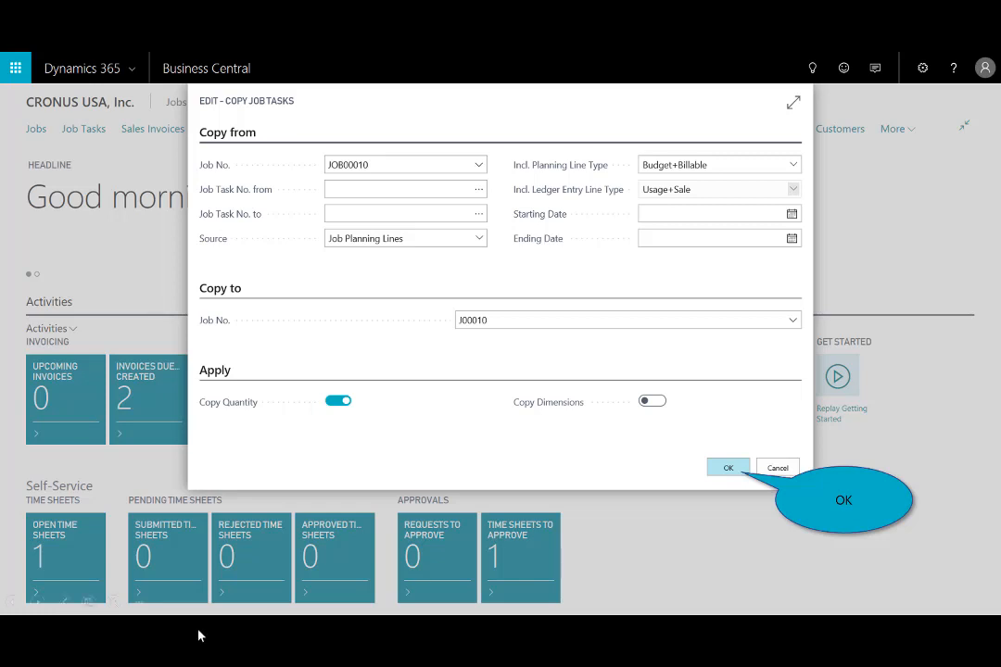
{"action": "left_click", "coordinate": [723, 468]}
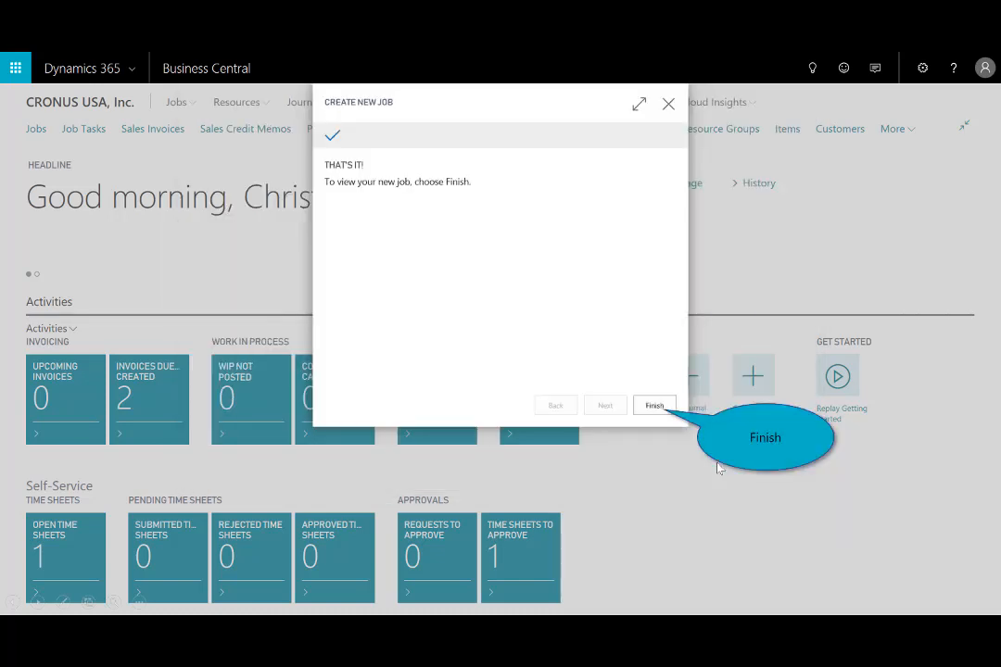
{"action": "left_click", "coordinate": [654, 406]}
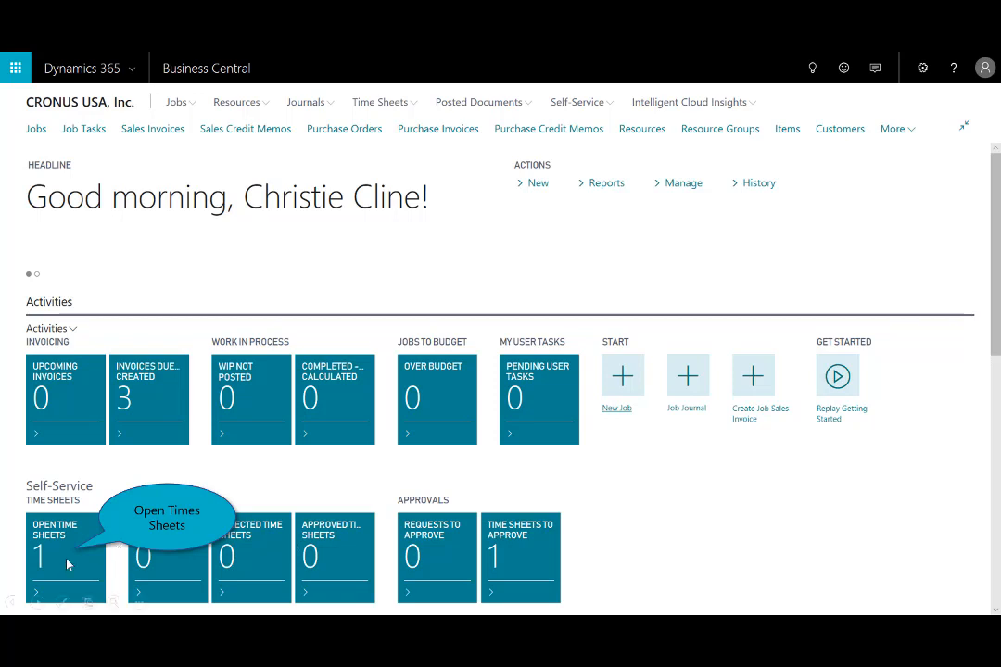
Step: In open time sheet TS00004, enter a job line for J00010, task 1010 Consulting, with 8 hours on Tuesday the 1st
{"action": "left_click", "coordinate": [67, 560]}
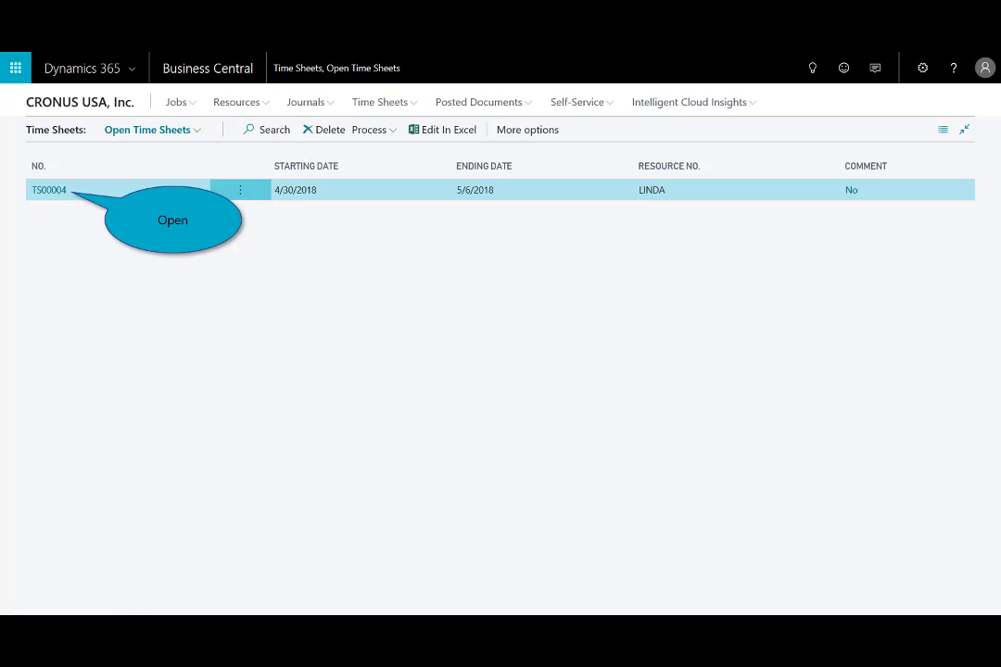
{"action": "left_click", "coordinate": [51, 190]}
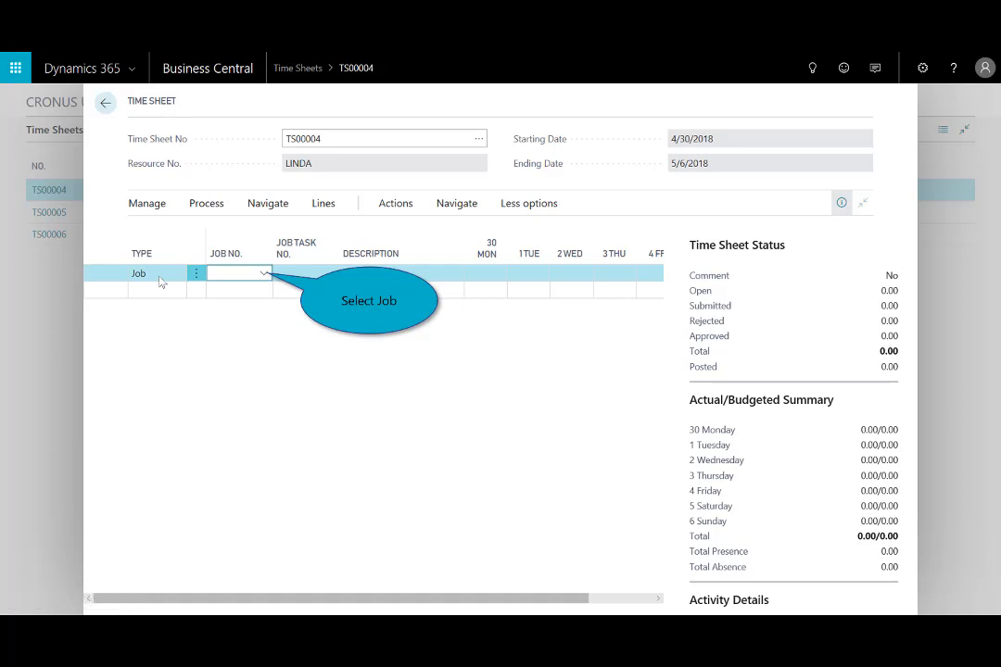
{"action": "left_click", "coordinate": [265, 274]}
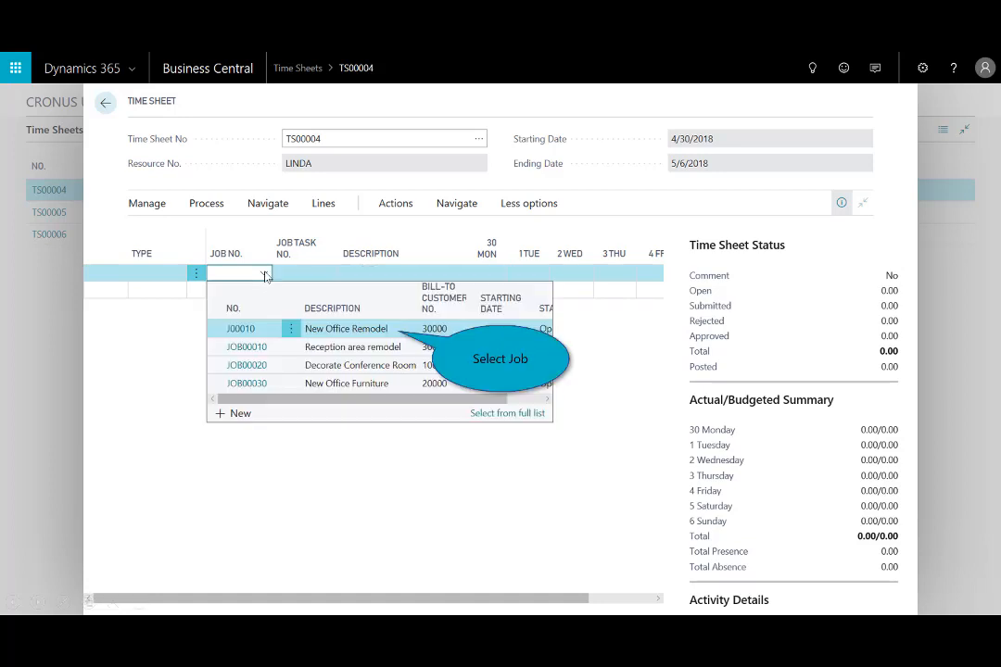
{"action": "left_click", "coordinate": [379, 330]}
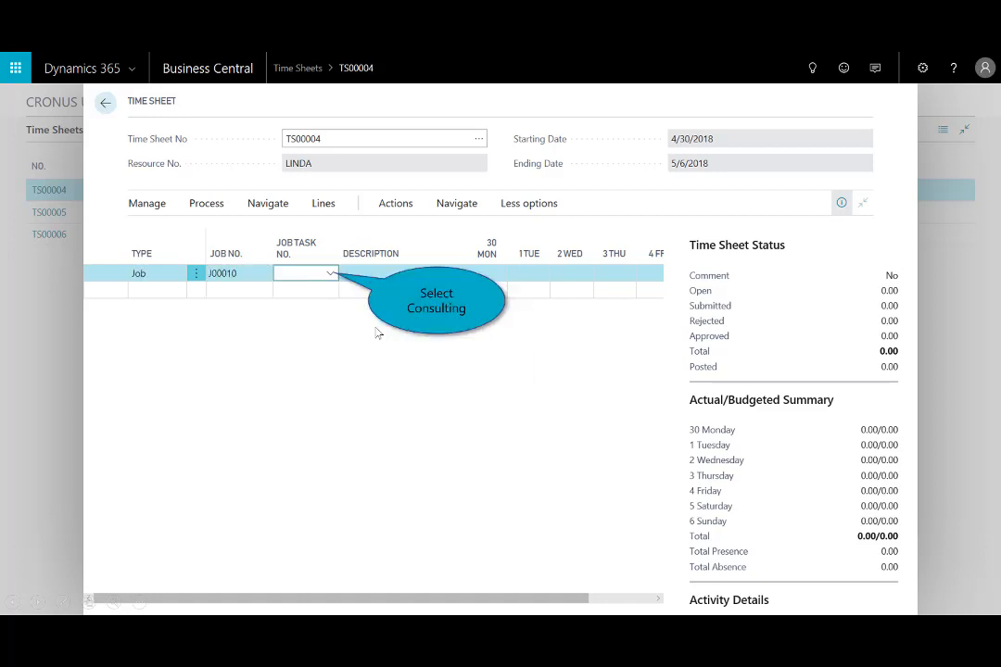
{"action": "left_click", "coordinate": [330, 274]}
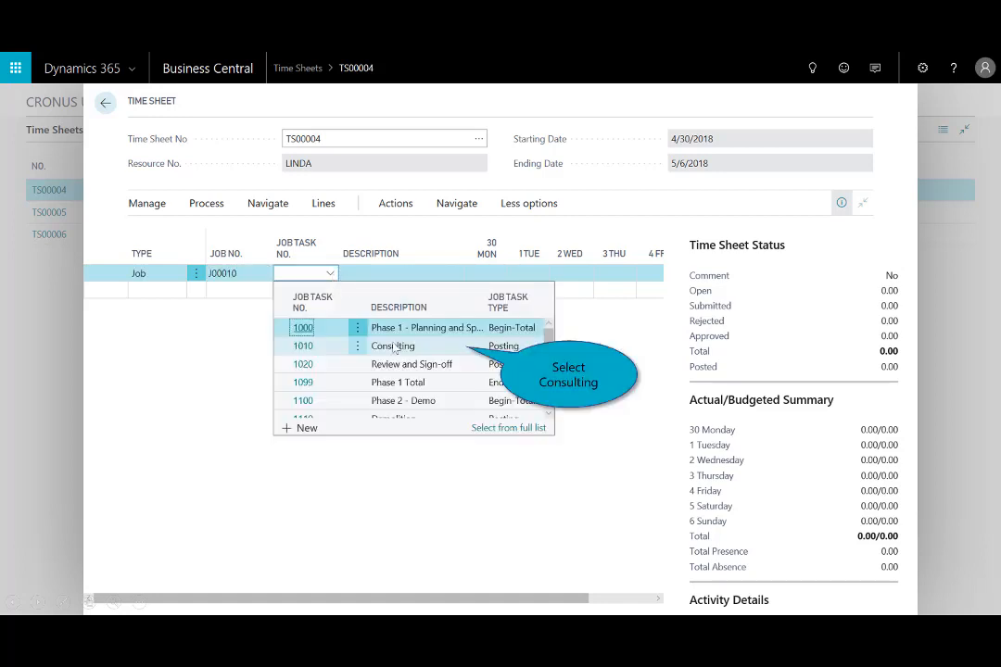
{"action": "left_click", "coordinate": [429, 348]}
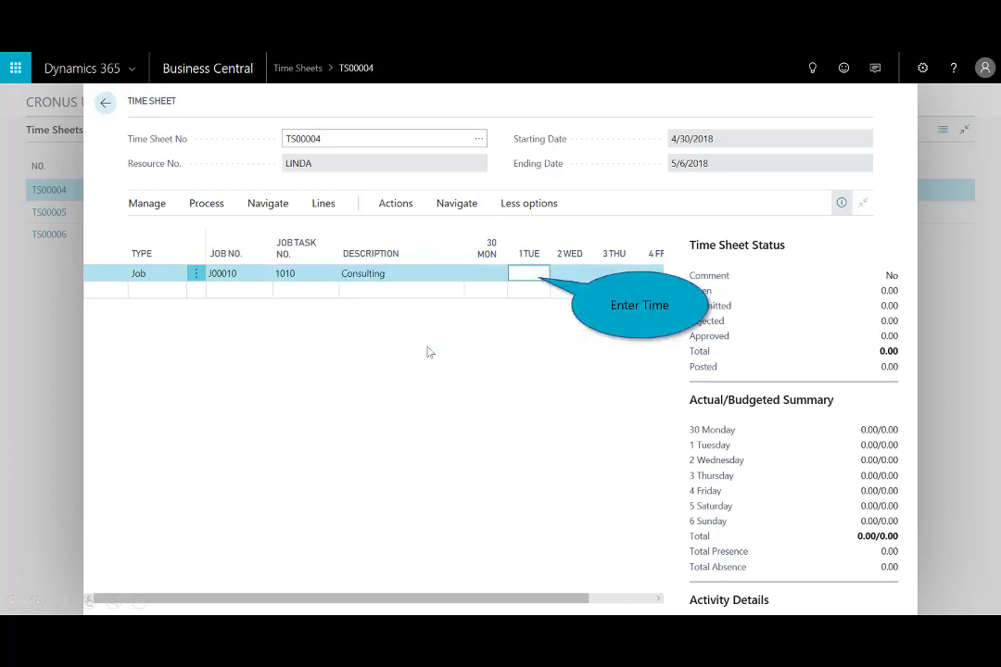
{"action": "type", "text": "8"}
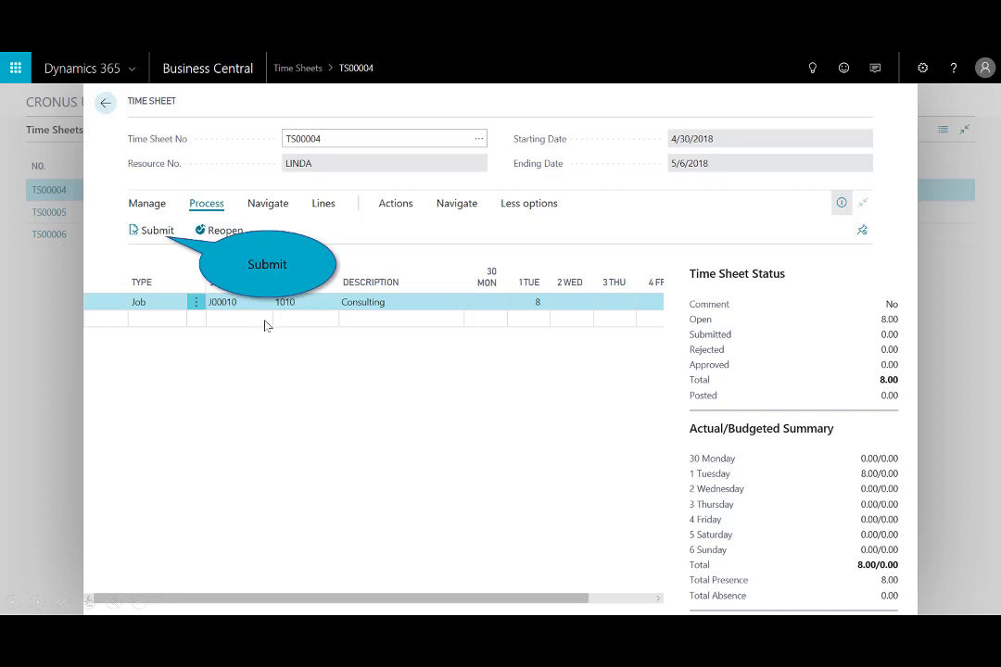
Step: Submit all open lines of the time sheet for approval and close it
{"action": "left_click", "coordinate": [153, 232]}
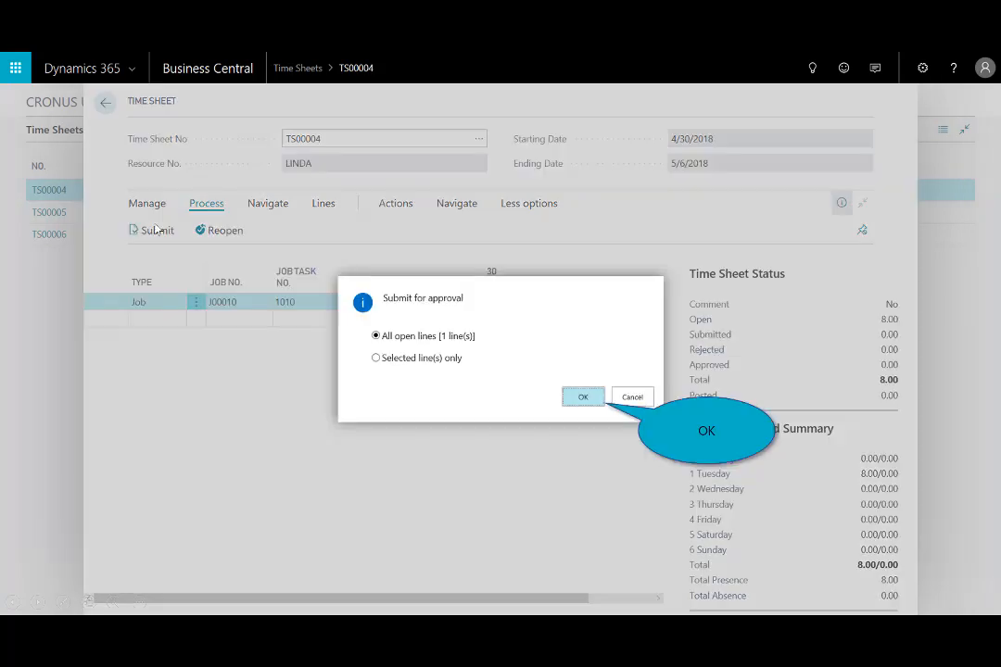
{"action": "left_click", "coordinate": [588, 399]}
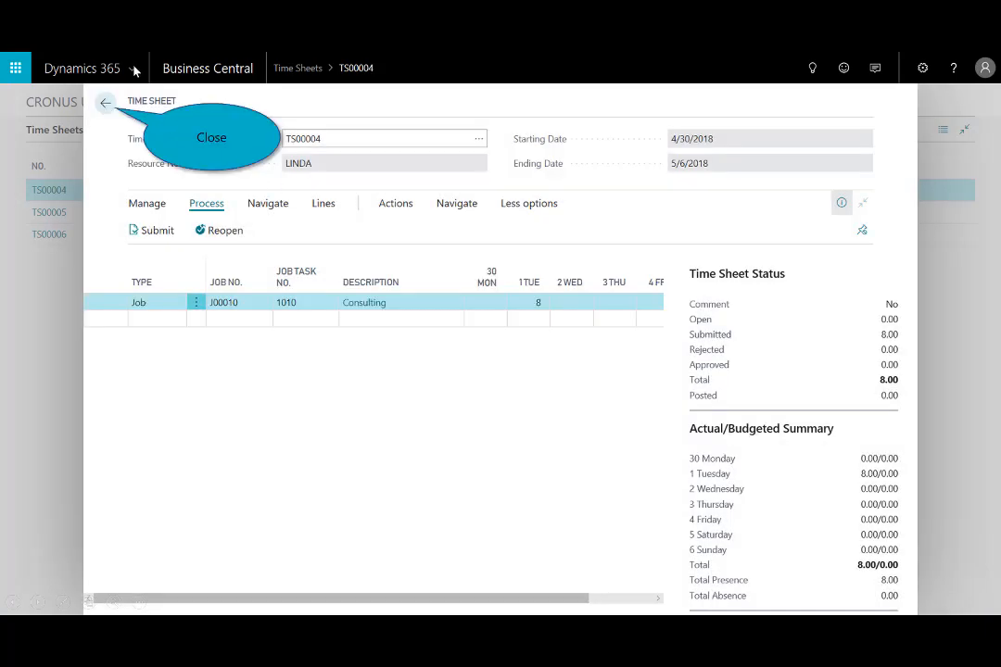
{"action": "left_click", "coordinate": [105, 103]}
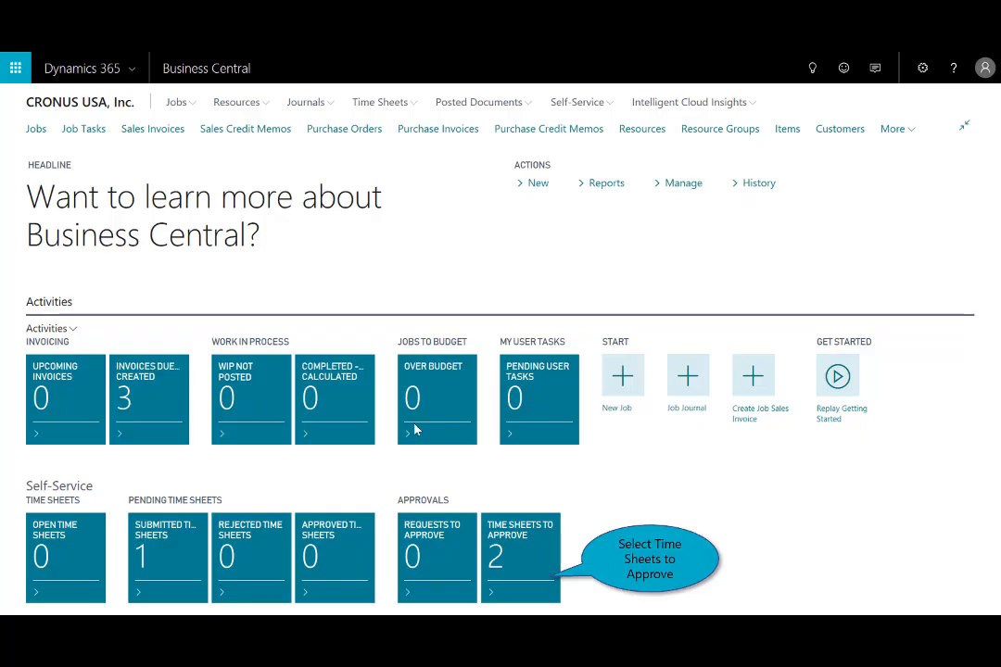
Step: Approve the submitted Consulting line in time sheet TS00004 among the time sheets to approve, and close the time sheet
{"action": "left_click", "coordinate": [520, 550]}
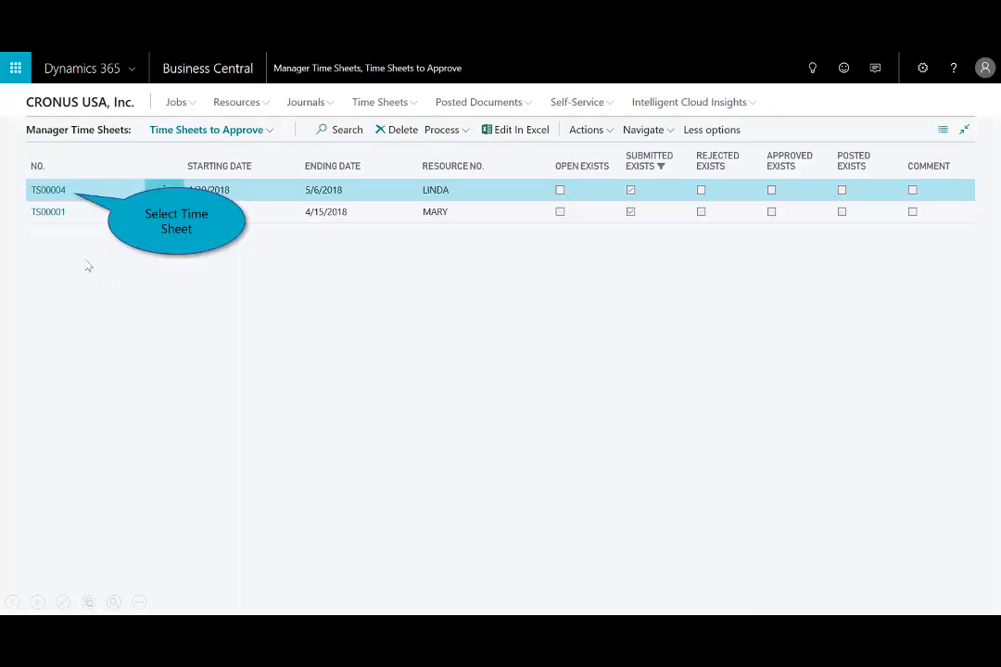
{"action": "left_click", "coordinate": [56, 192]}
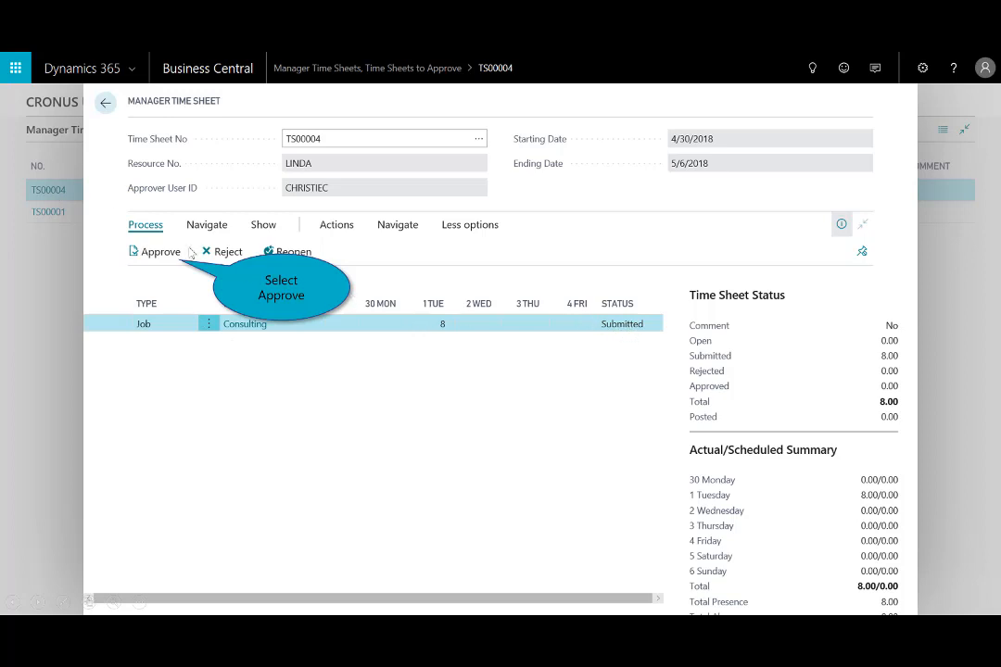
{"action": "left_click", "coordinate": [158, 256]}
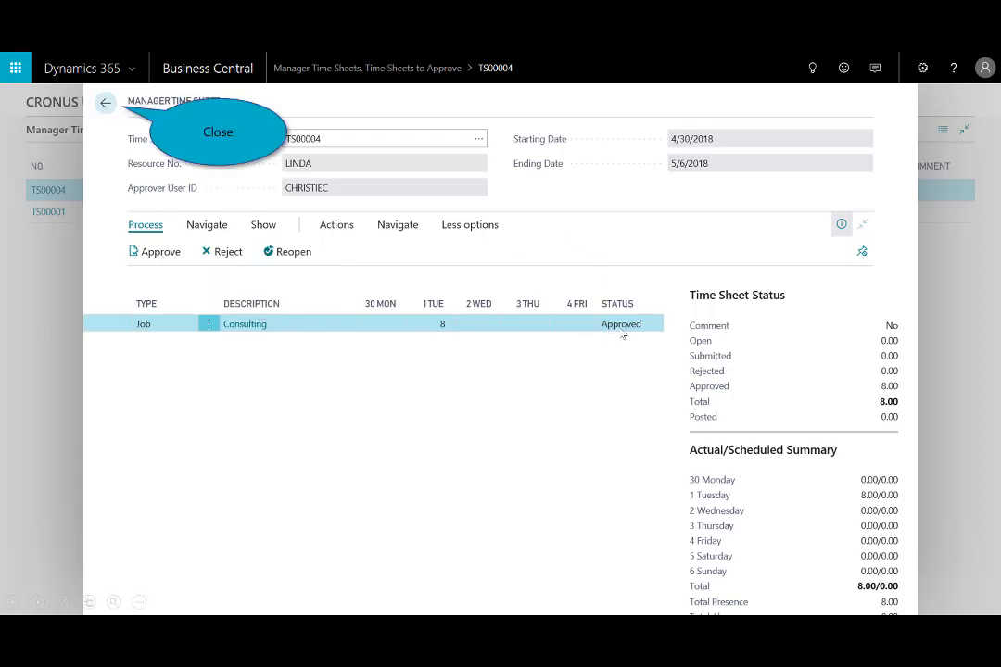
{"action": "left_click", "coordinate": [104, 102]}
{"action": "left_click", "coordinate": [524, 364]}
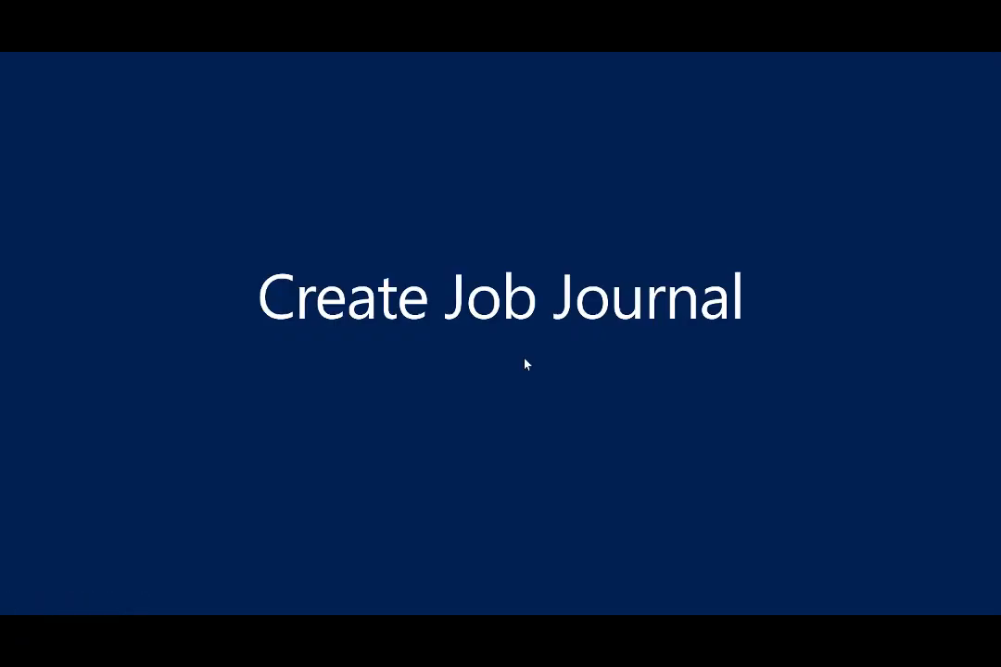
{"action": "left_click", "coordinate": [524, 364]}
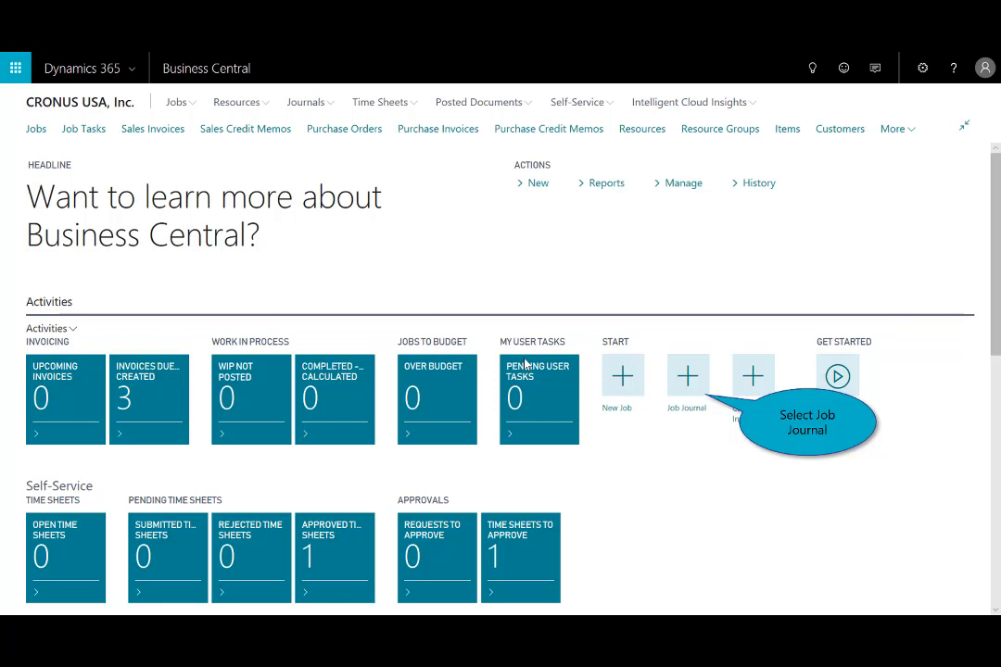
Step: Fill the DEFAULT job journal with lines suggested from time sheets and post it
{"action": "left_click", "coordinate": [692, 395]}
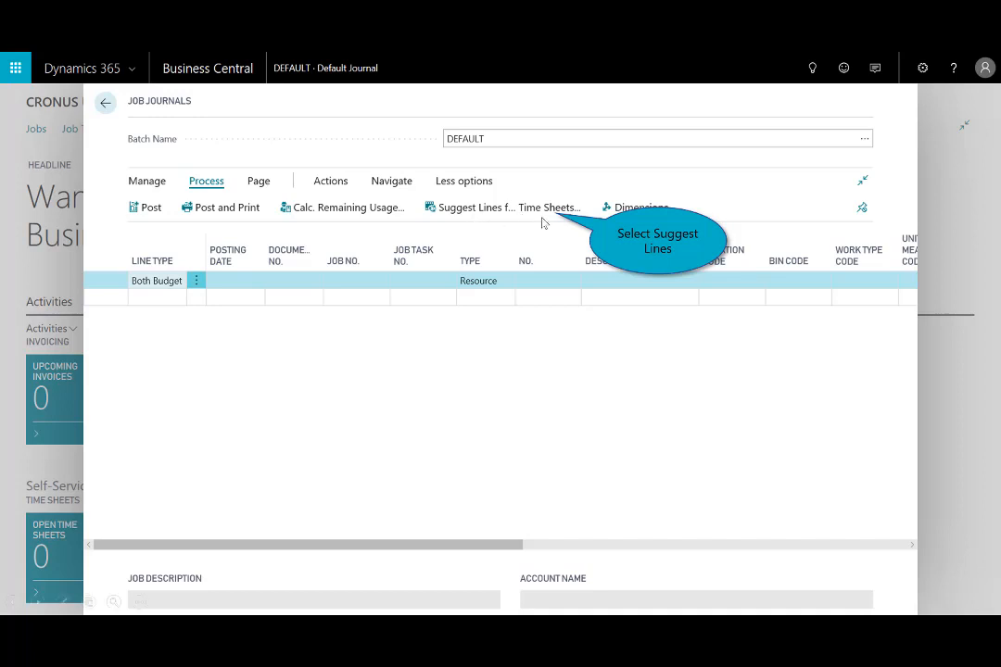
{"action": "left_click", "coordinate": [541, 213]}
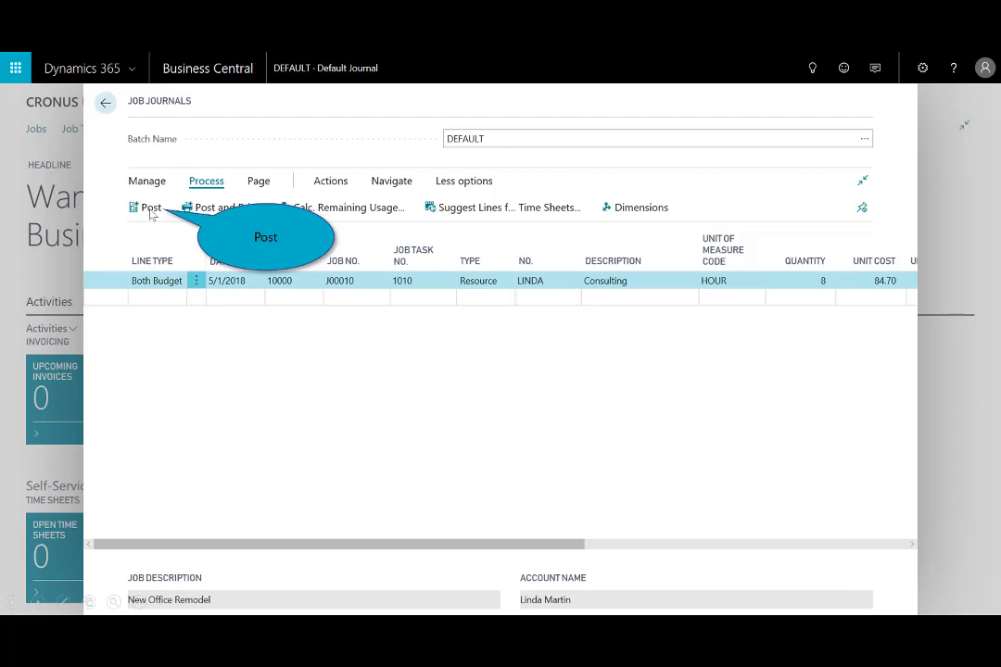
{"action": "left_click", "coordinate": [150, 210]}
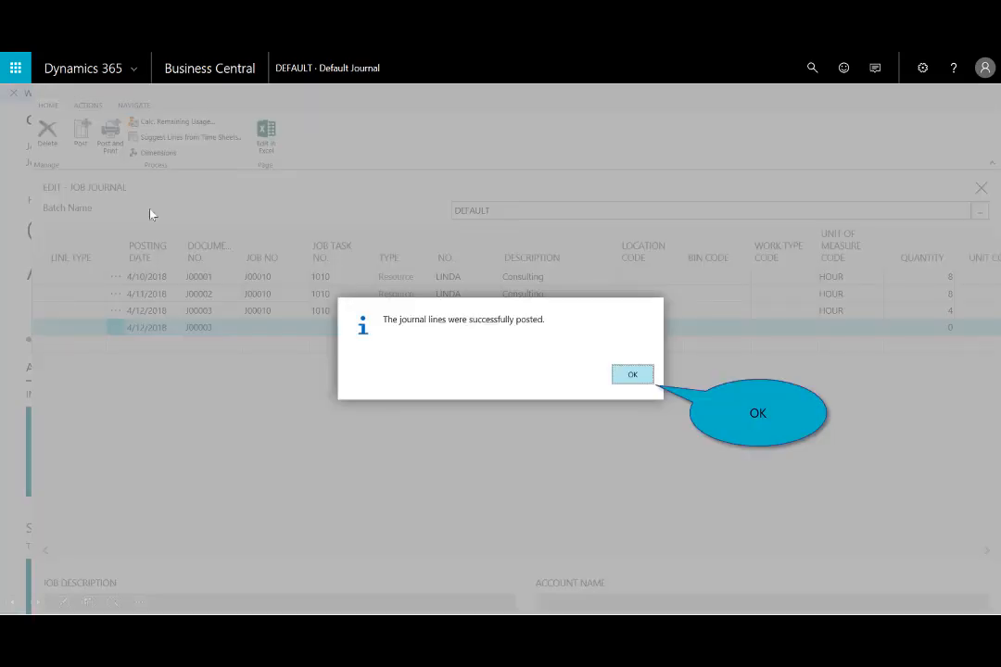
{"action": "left_click", "coordinate": [618, 378]}
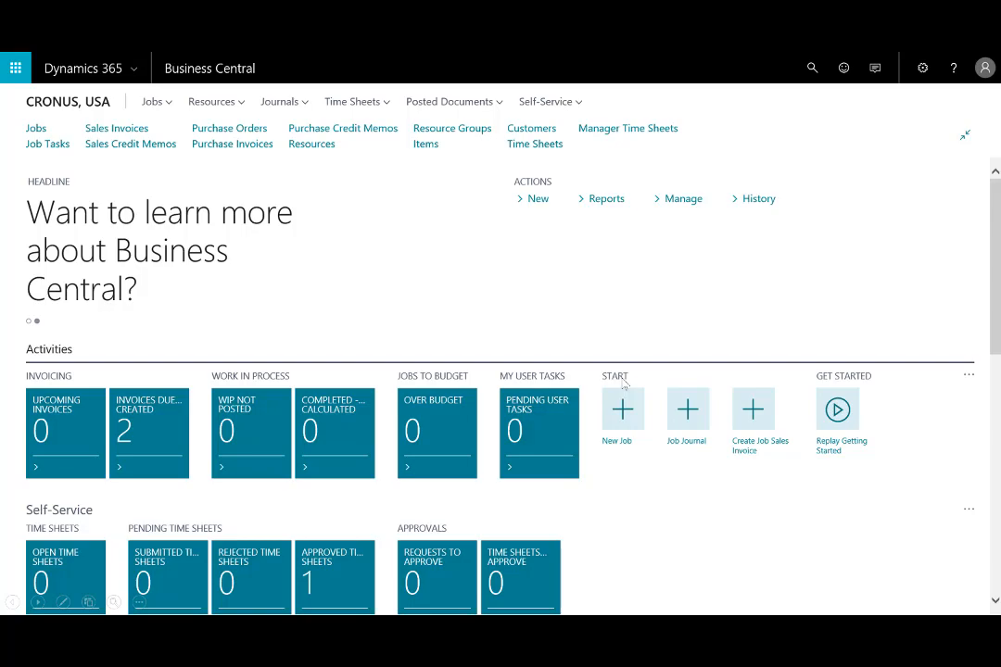
{"action": "left_click", "coordinate": [622, 379]}
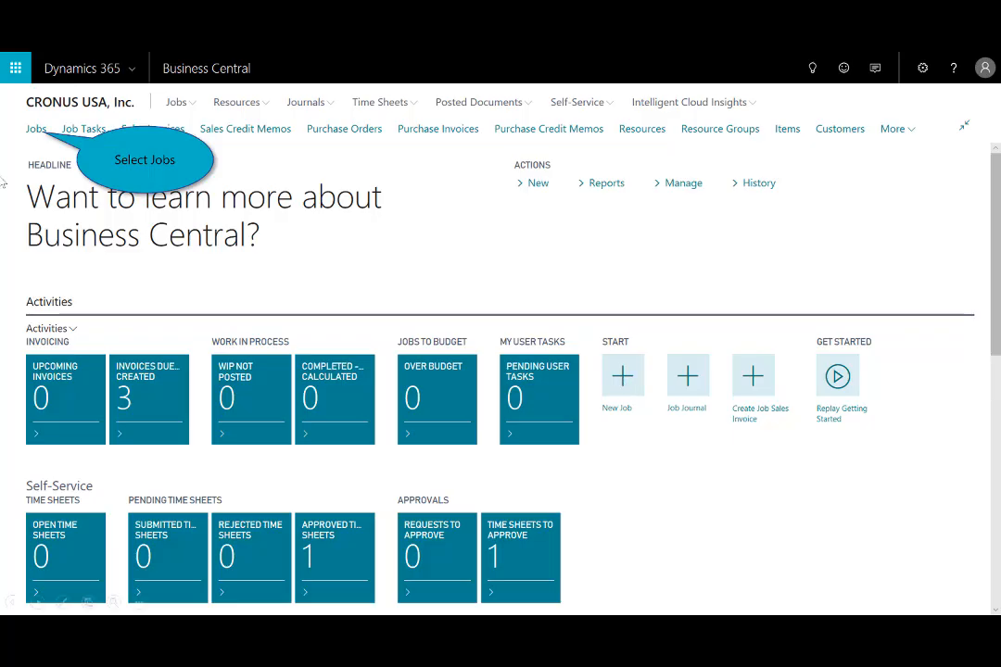
Step: Create a job sales invoice for J00010 (New Office Remodel) from the jobs list, with posting date 4/9/2018 and one invoice per job
{"action": "left_click", "coordinate": [36, 129]}
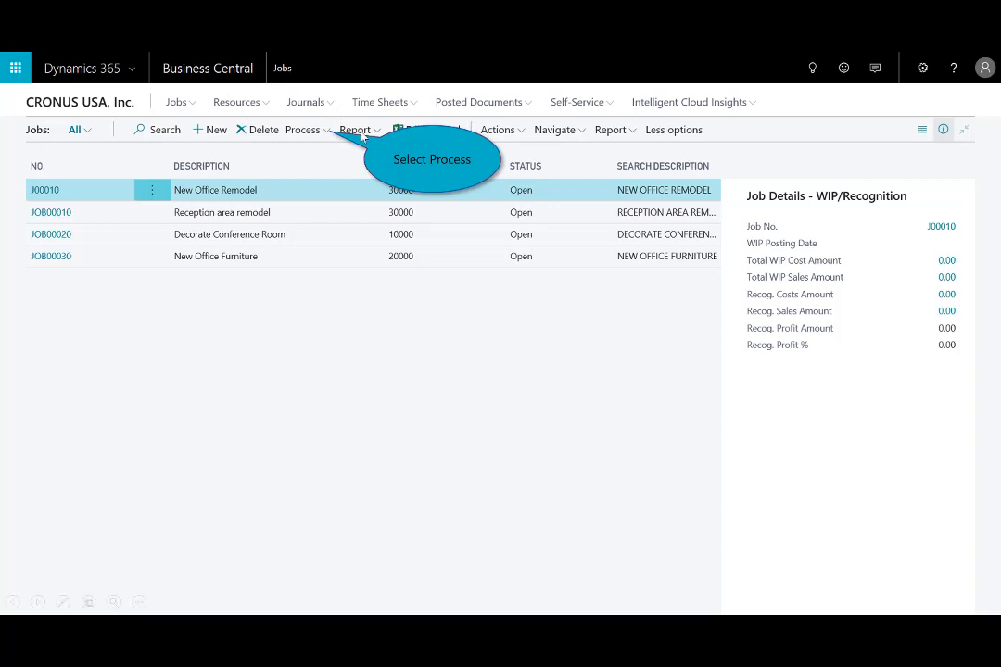
{"action": "left_click", "coordinate": [325, 132]}
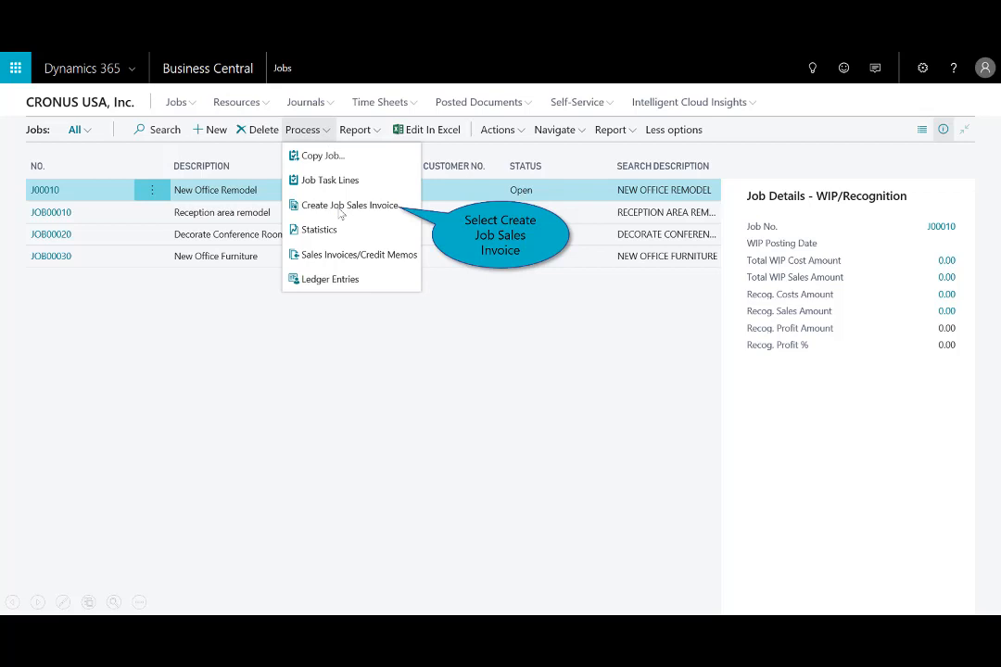
{"action": "left_click", "coordinate": [340, 211]}
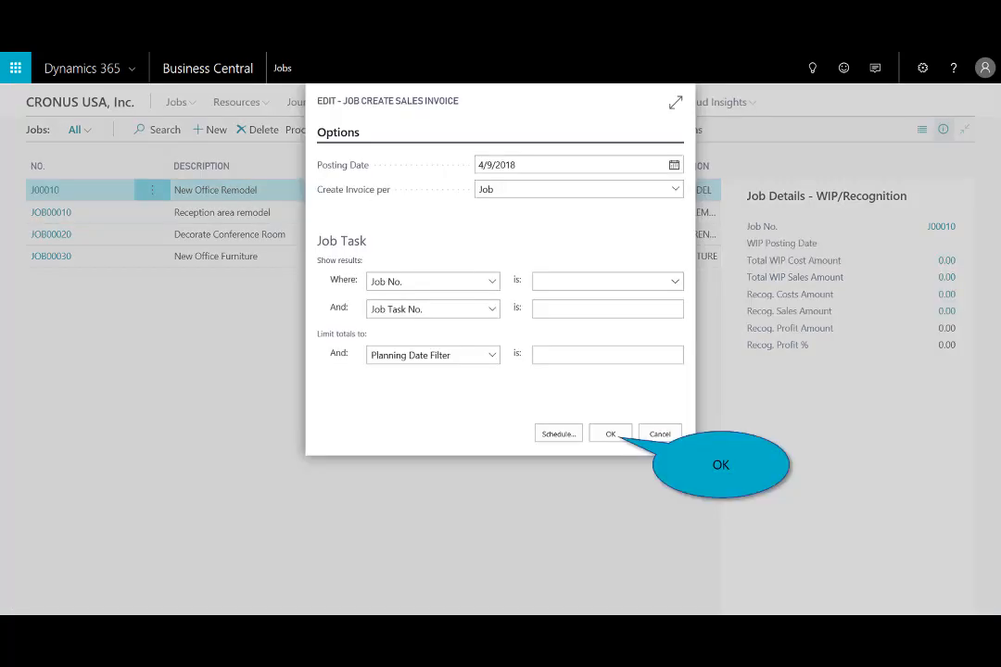
{"action": "left_click", "coordinate": [610, 434]}
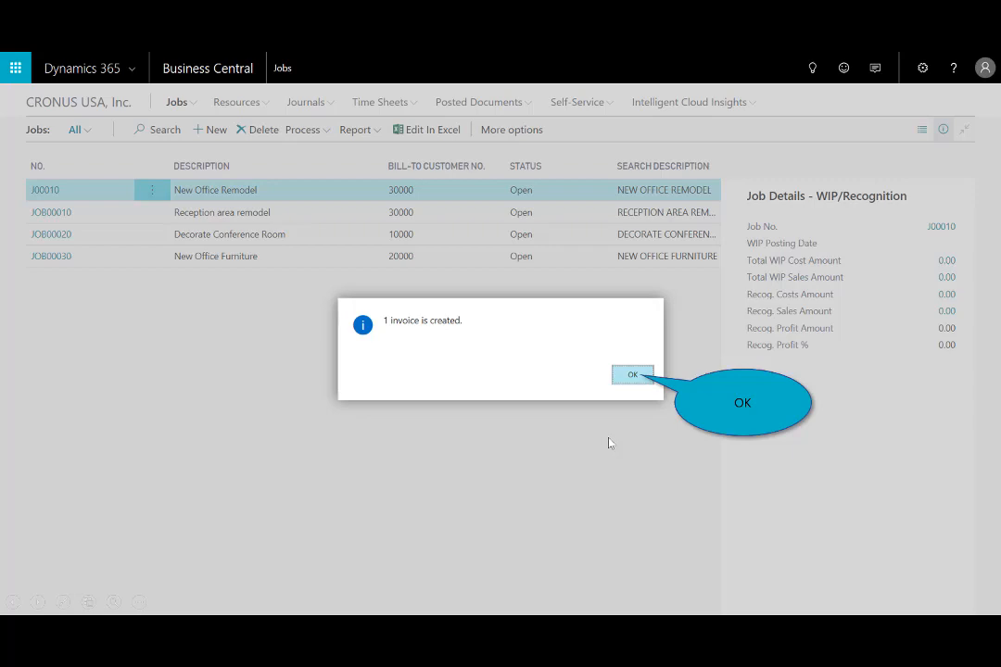
{"action": "left_click", "coordinate": [630, 376]}
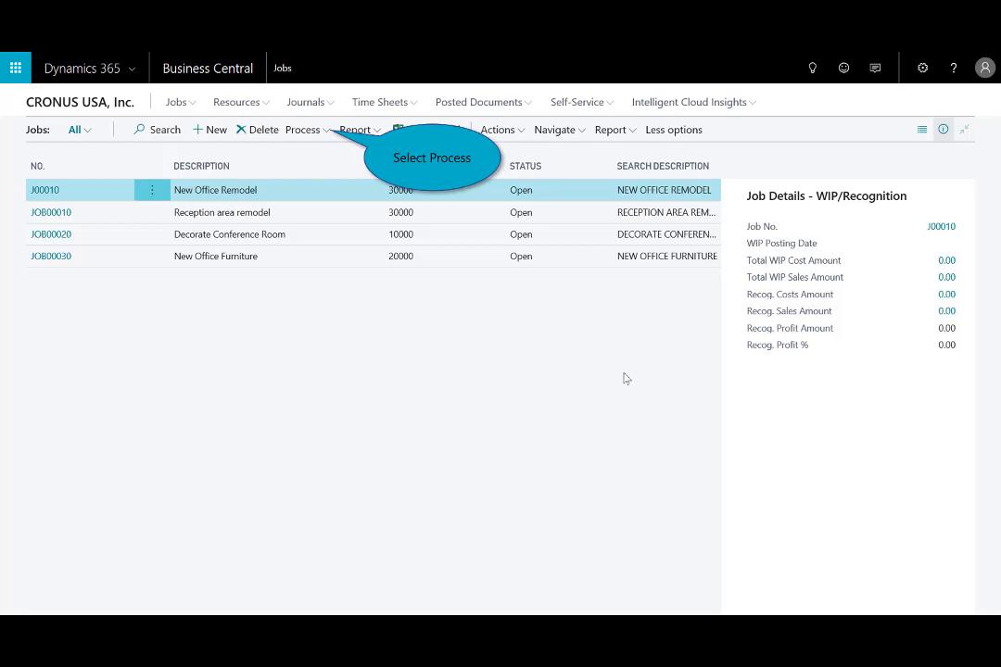
Step: Open sales invoice S-INV102225 from the job invoices of J00010 (New Office Remodel) and post it
{"action": "left_click", "coordinate": [306, 129]}
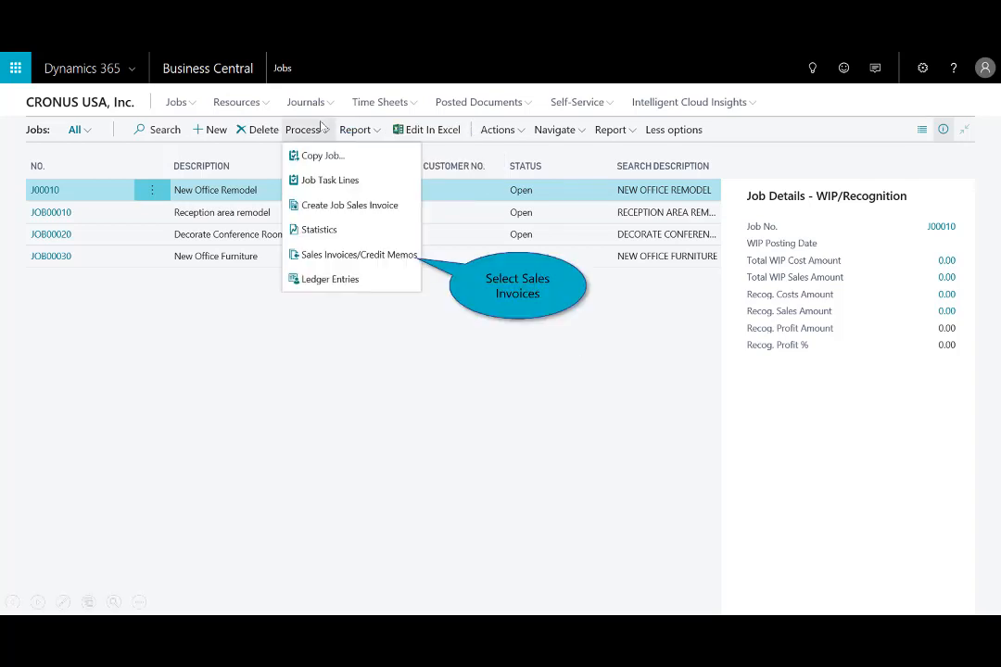
{"action": "left_click", "coordinate": [361, 257]}
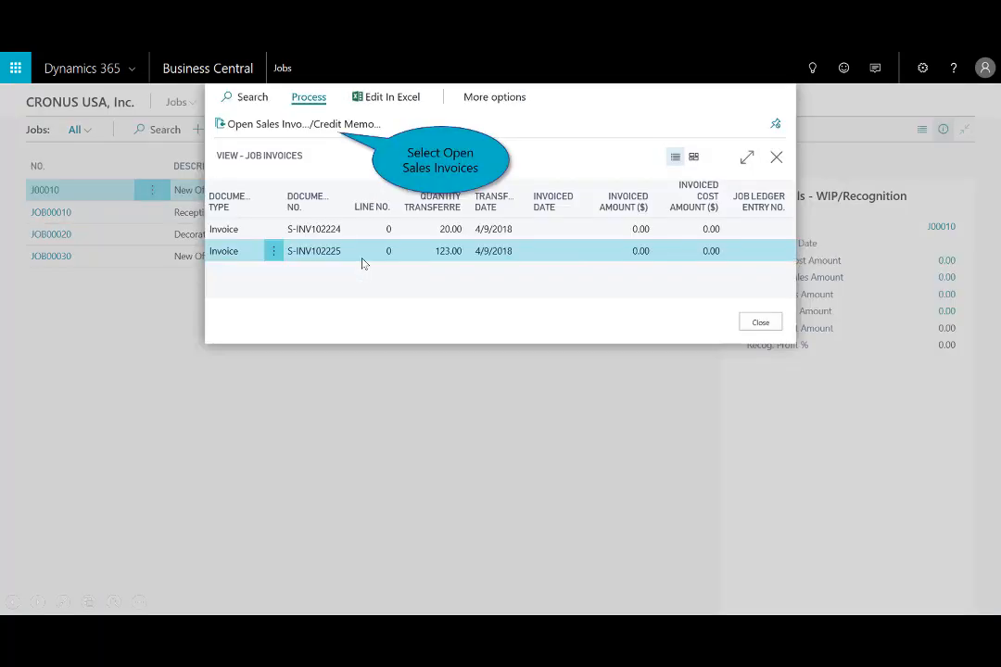
{"action": "left_click", "coordinate": [311, 126]}
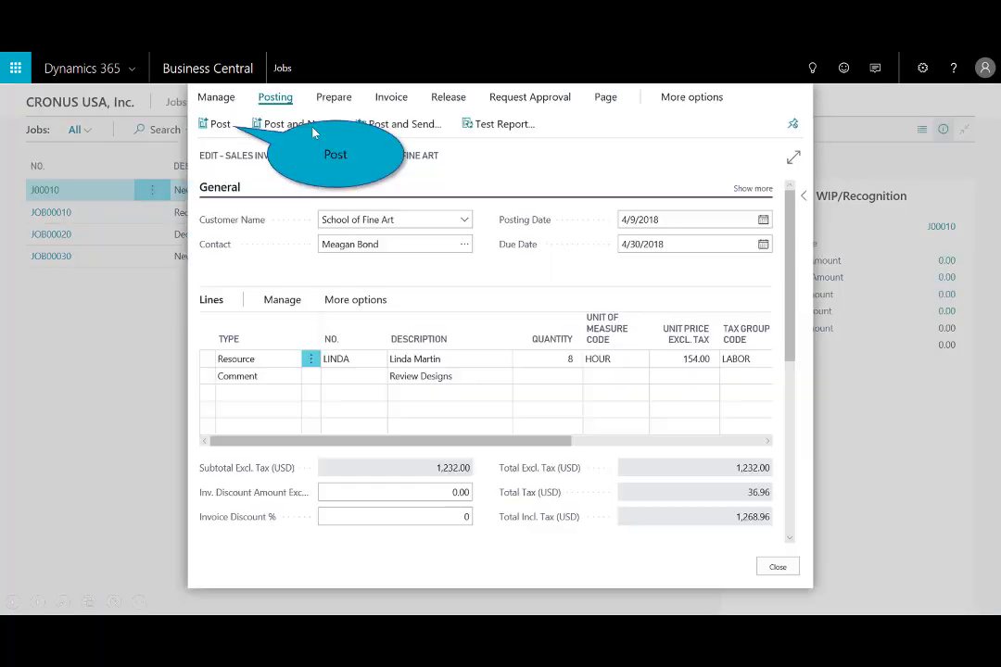
{"action": "left_click", "coordinate": [219, 124]}
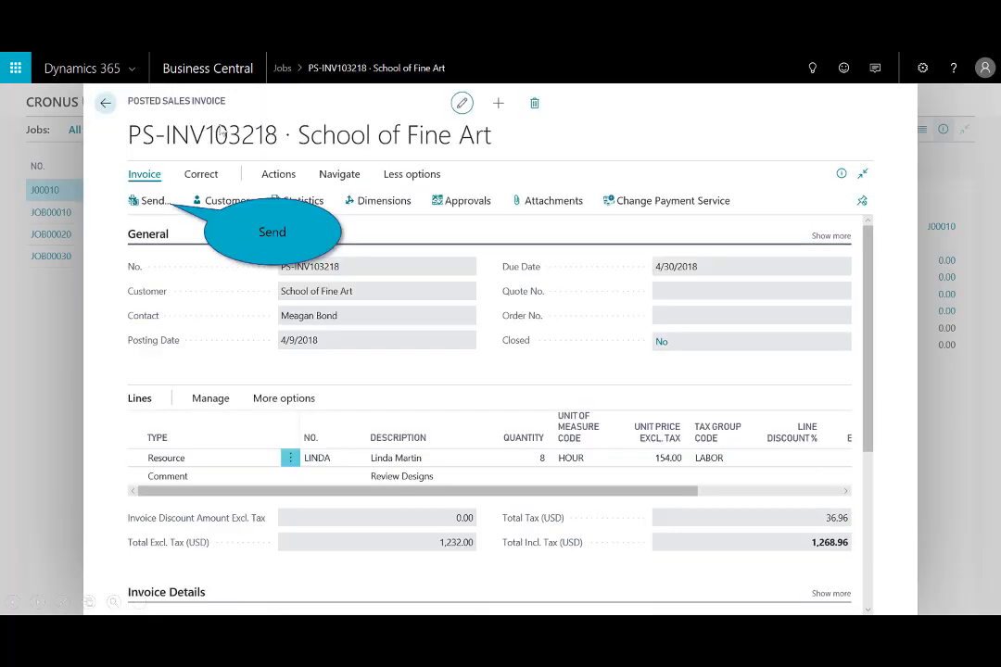
Step: Send the posted sales invoice for School of Fine Art and close the resulting invoice document
{"action": "left_click", "coordinate": [151, 200]}
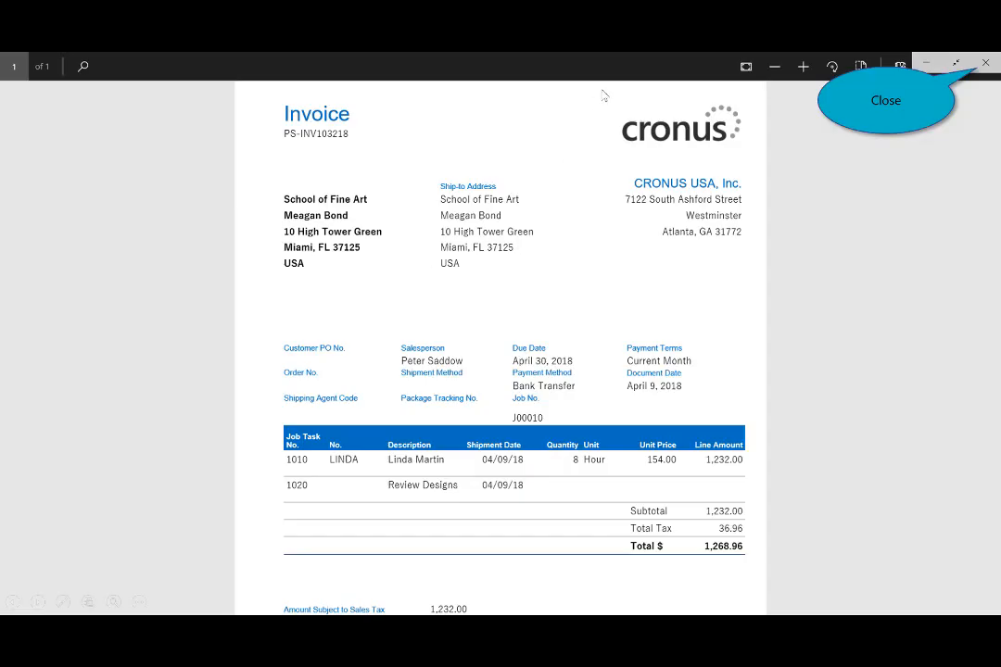
{"action": "left_click", "coordinate": [986, 65]}
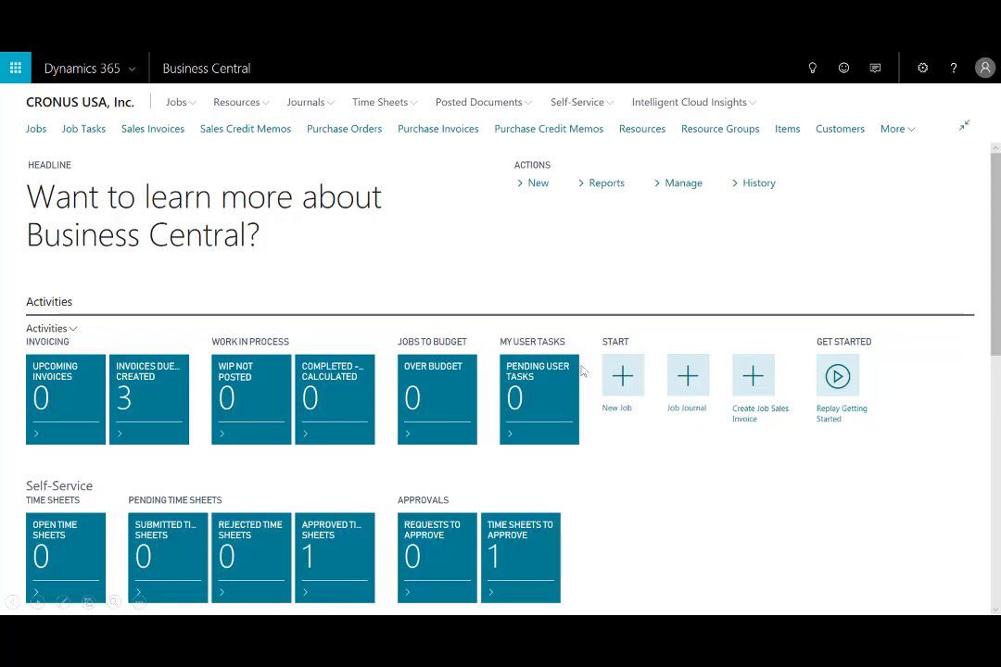